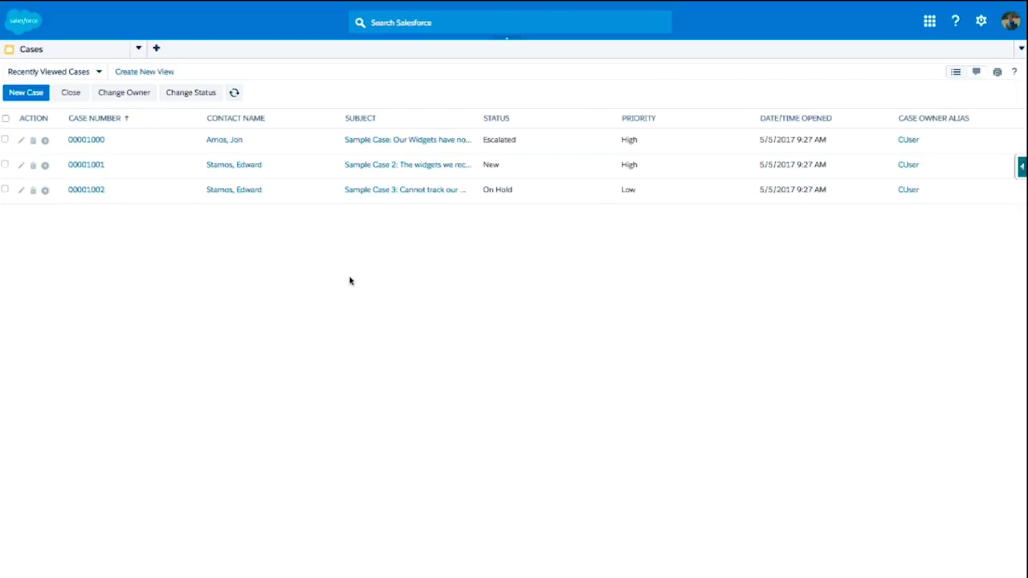
Show the Classic Console navigation items beside Cases, then dismiss the list.
click(139, 50)
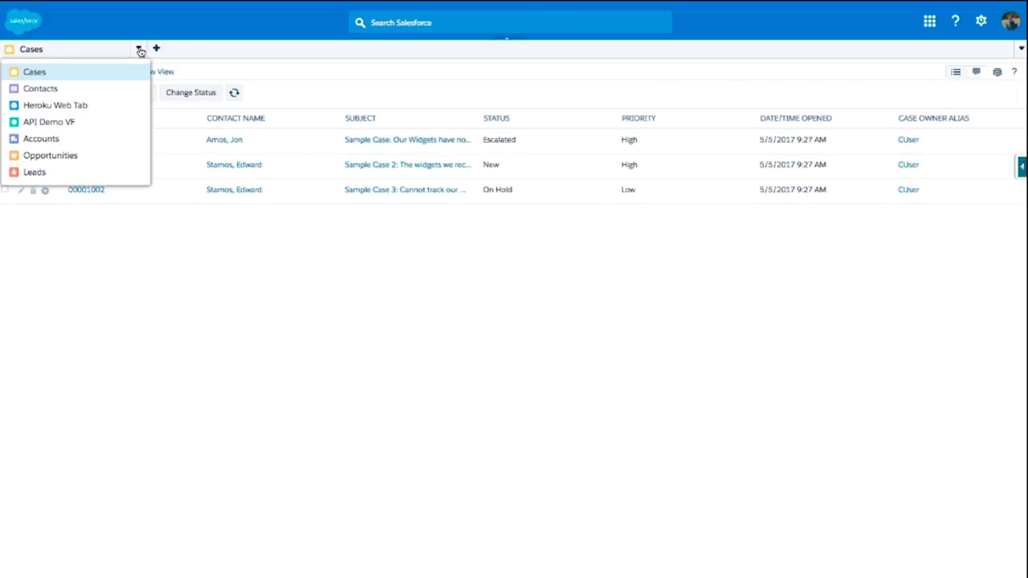
click(80, 122)
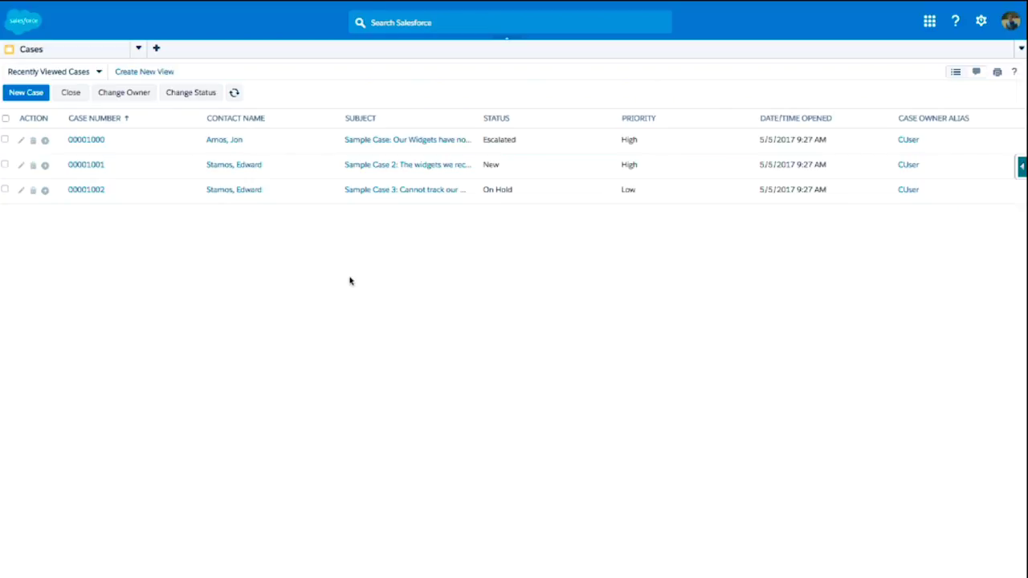
Choose API Demo VF from the navigation list to open it as a console tab.
click(141, 50)
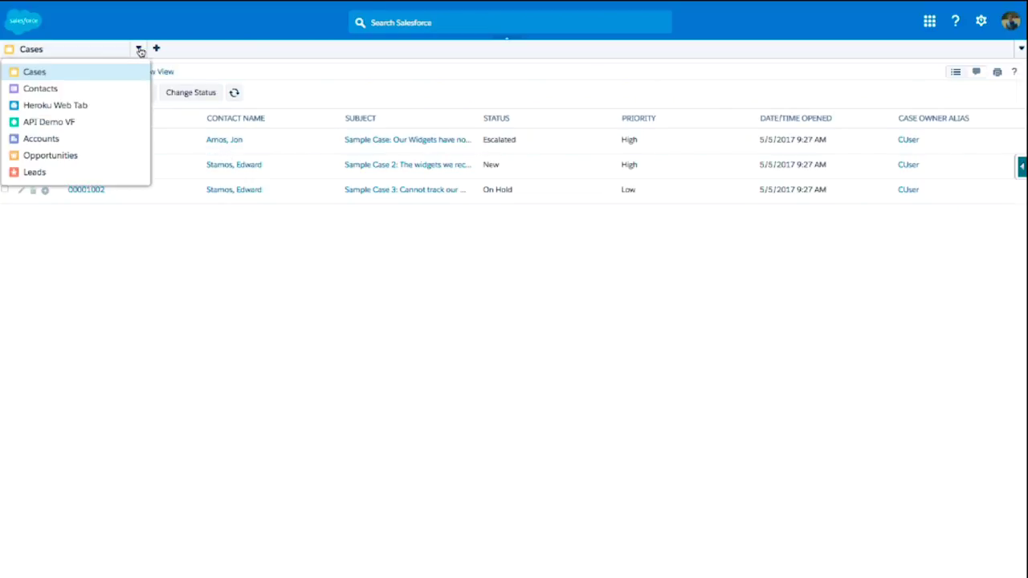
click(81, 122)
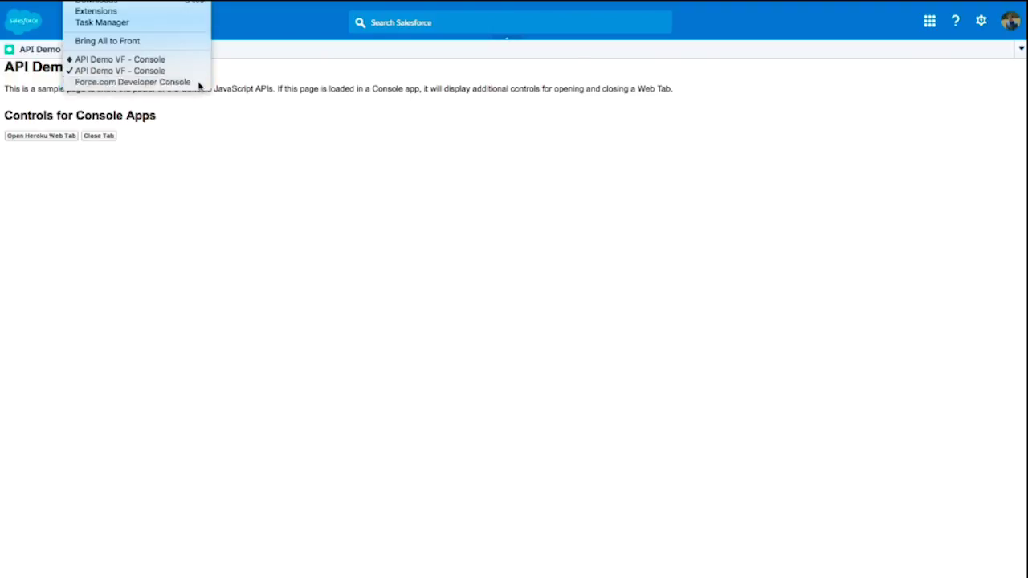
Bring the Developer Console forward and scroll through API_Demo.vfp's openTab and closeTab script.
click(200, 82)
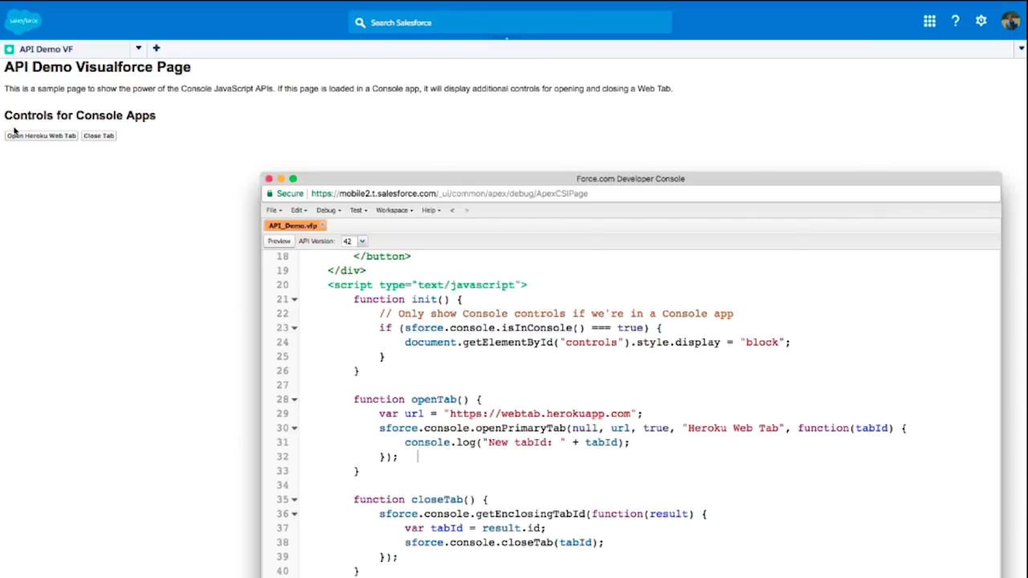
scroll(580, 368, down, 2)
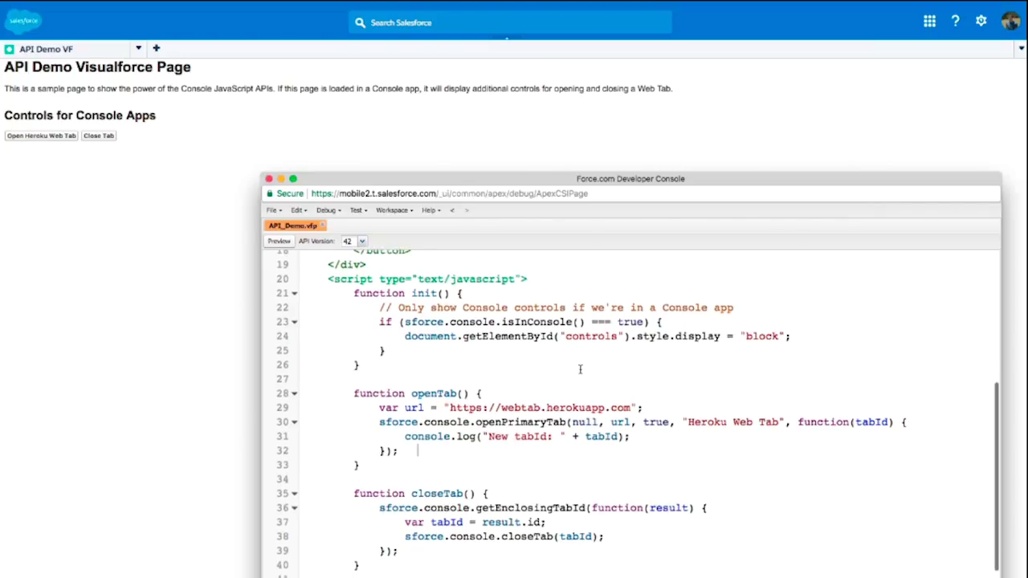
scroll(580, 369, down, 2)
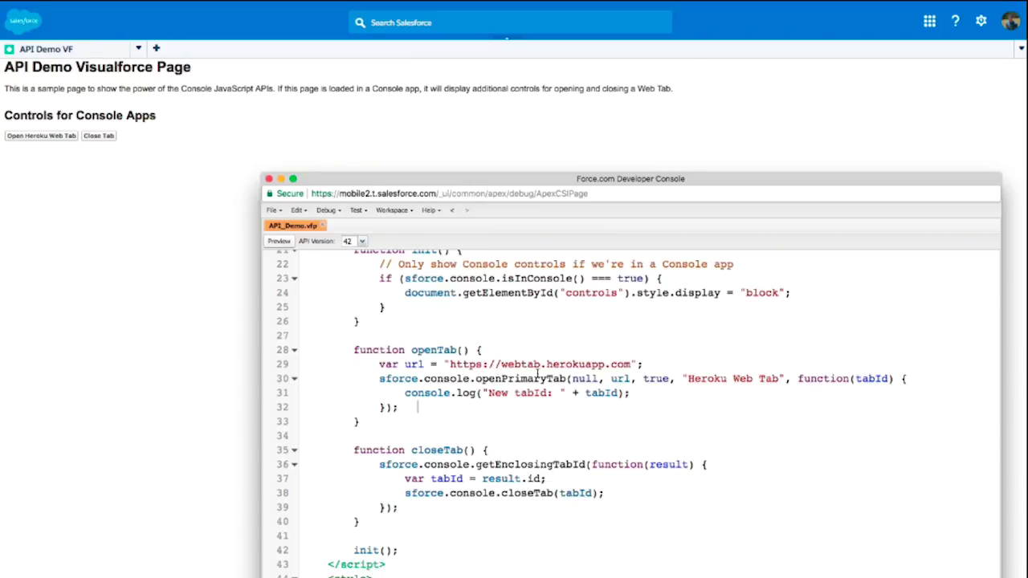
scroll(571, 351, up, 1)
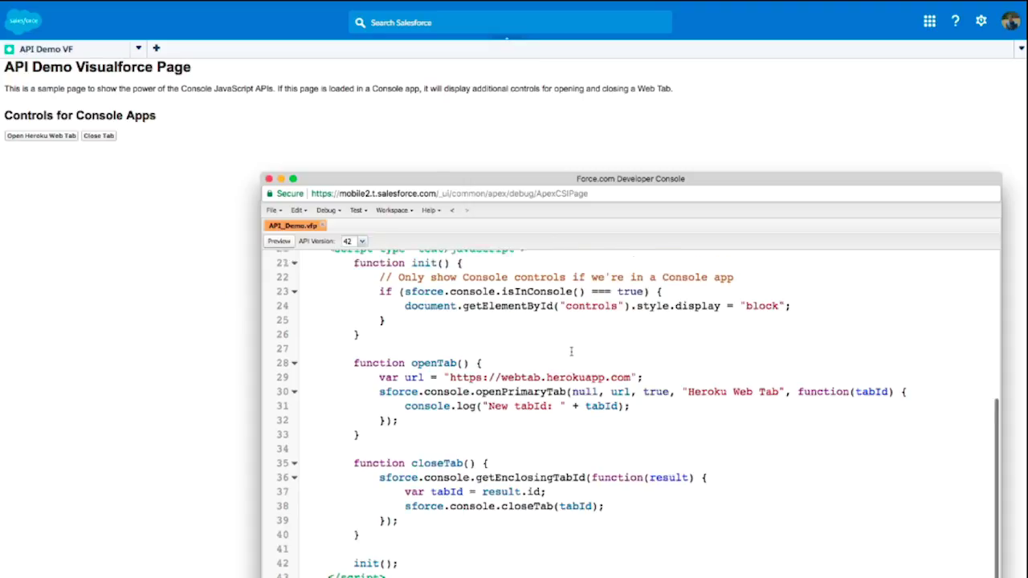
Open the Heroku Web Tab from the API Demo VF page.
scroll(571, 351, up, 3)
click(59, 134)
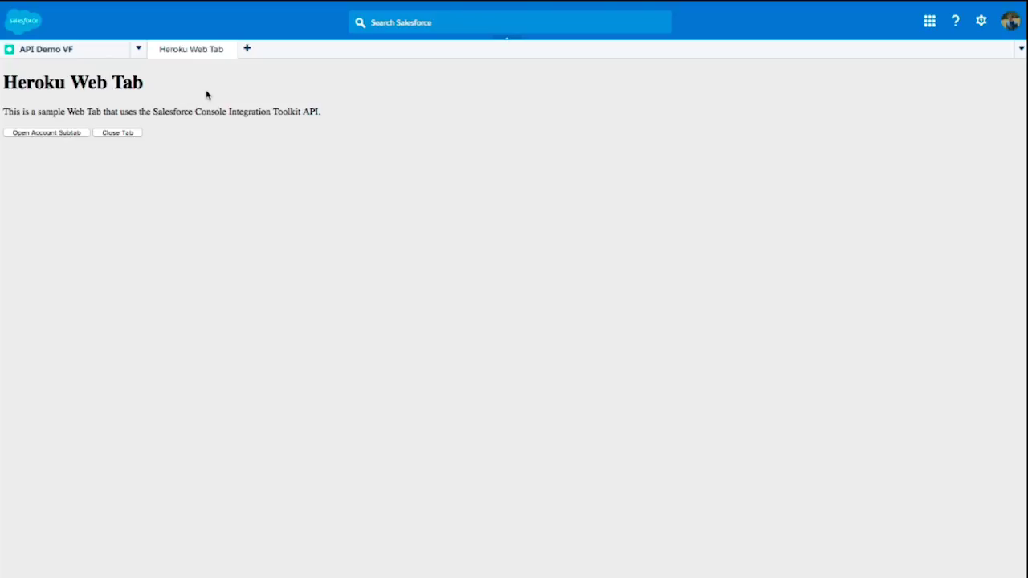
Switch to VS Code, skim index.html, then show script.js with openSubtab and closeTab.
key(super+Tab)
key(super+Tab)
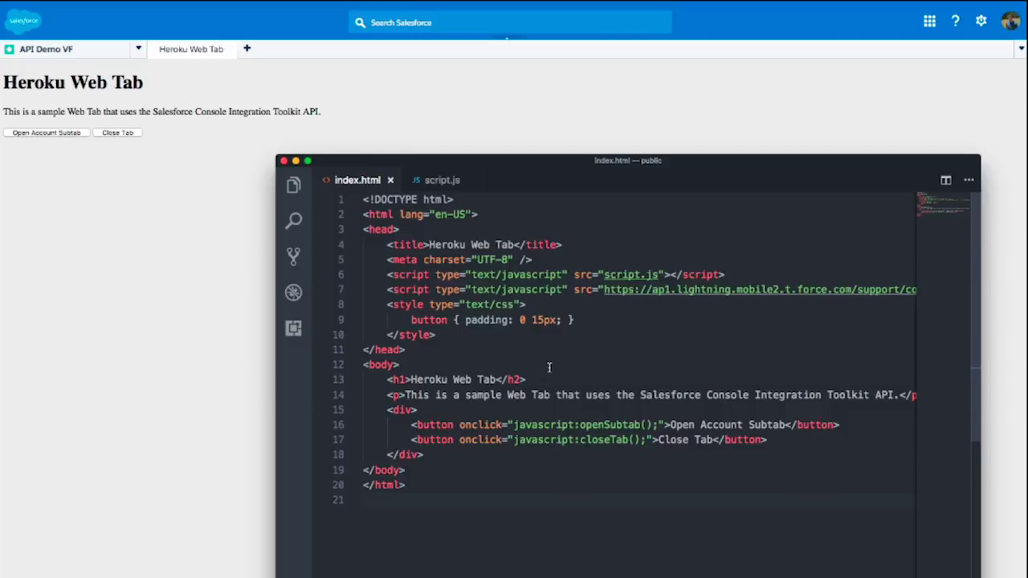
scroll(549, 367, down, 3)
scroll(549, 367, up, 3)
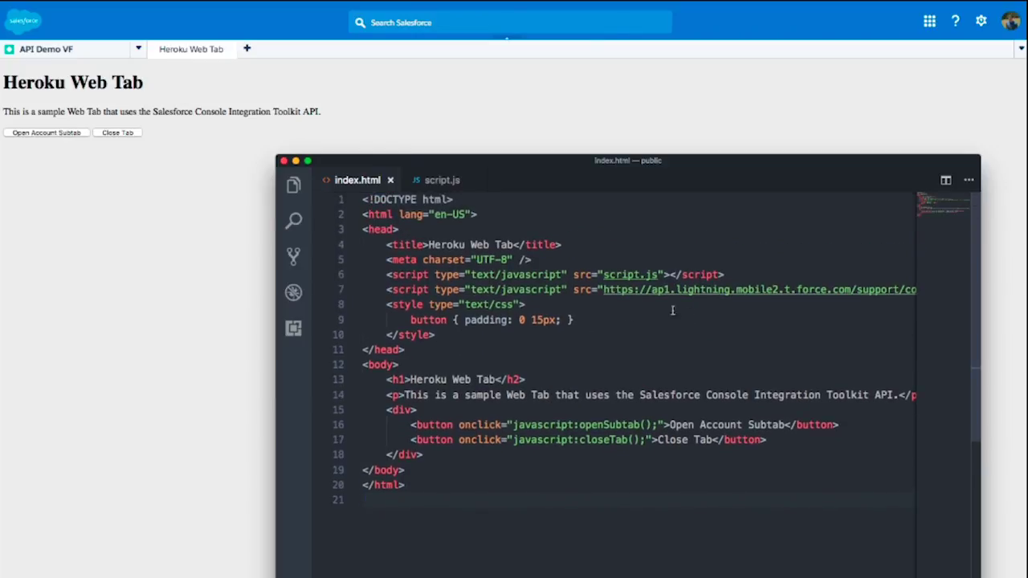
scroll(707, 318, right, 5)
scroll(706, 317, left, 5)
scroll(707, 317, down, 1)
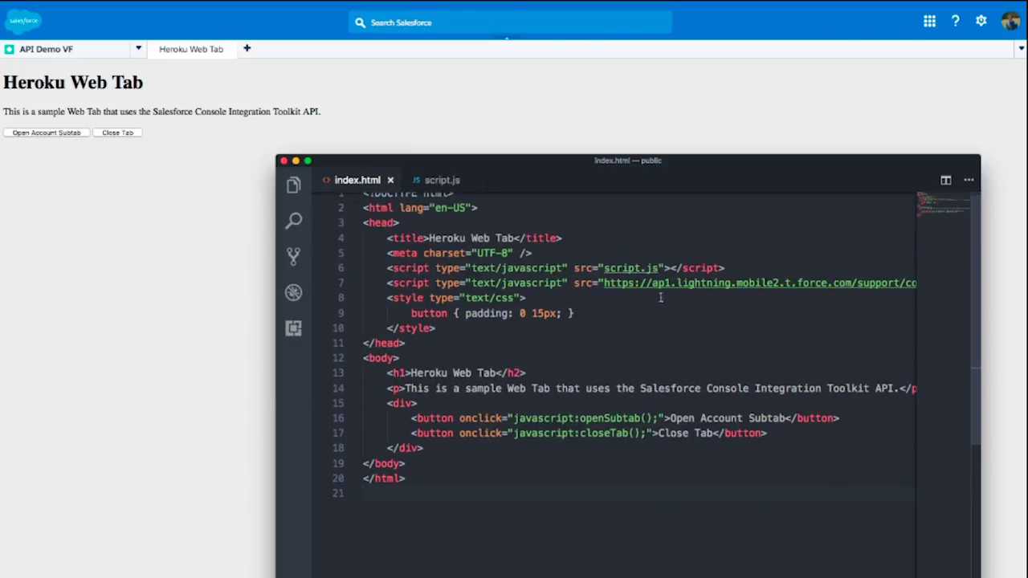
click(440, 181)
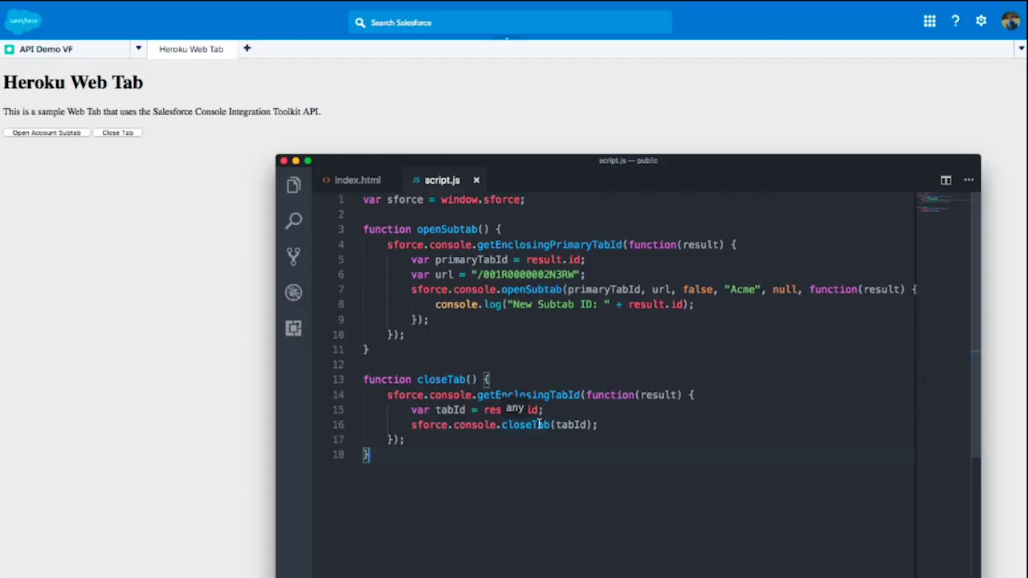
Open and view the Acme account subtab, return to the Heroku Web Tab, then close it.
click(171, 218)
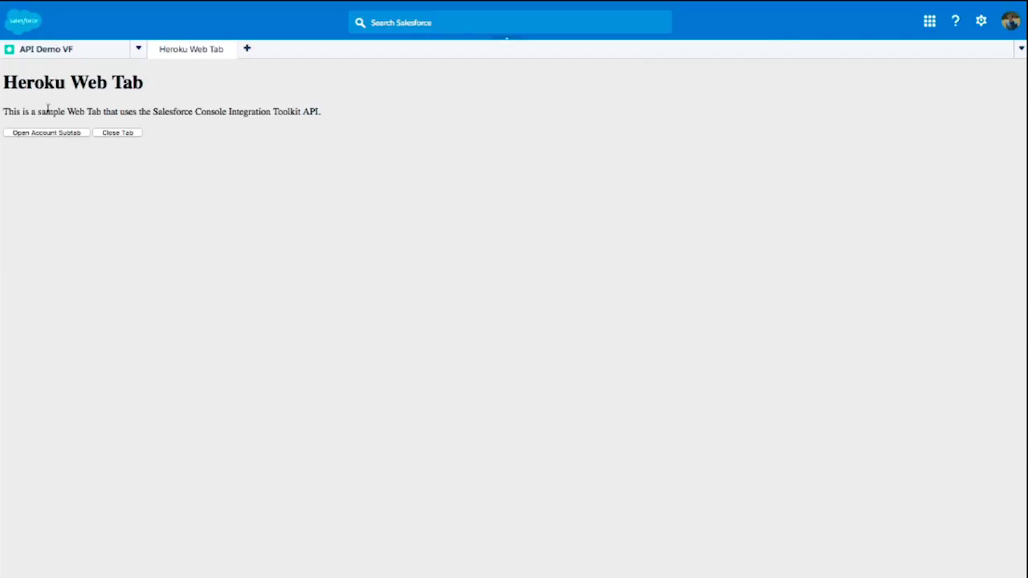
click(40, 134)
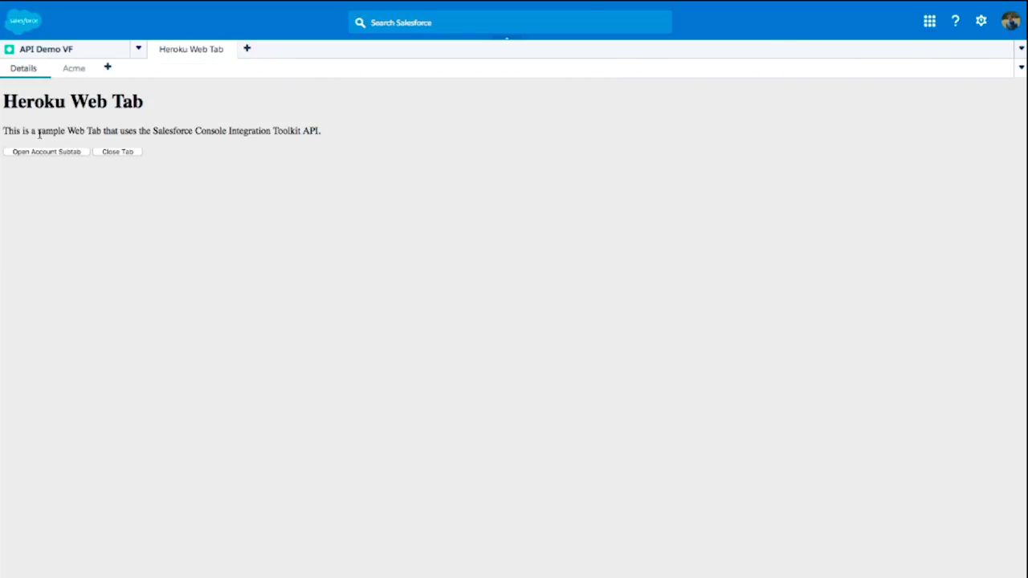
click(74, 69)
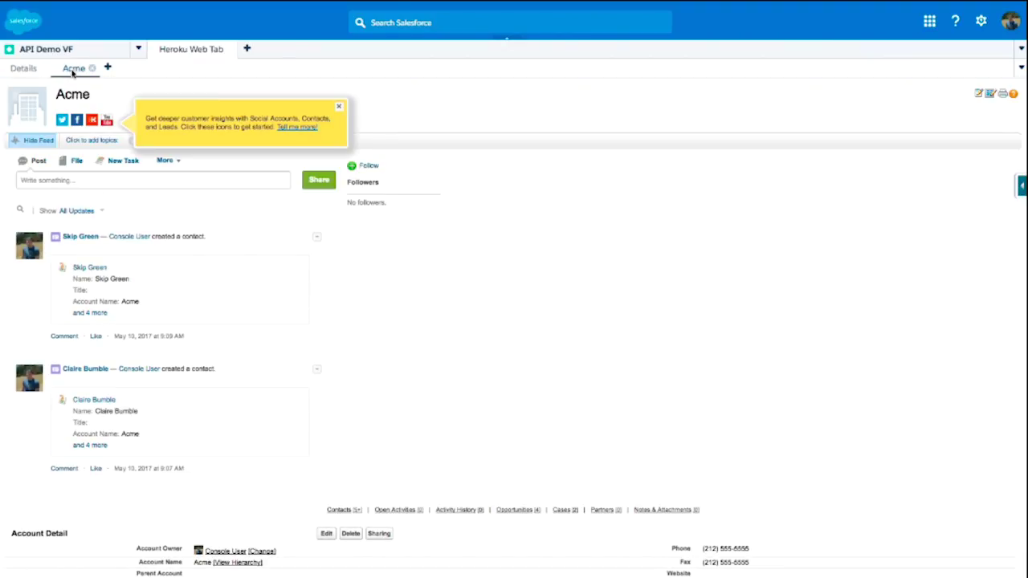
click(26, 69)
click(121, 153)
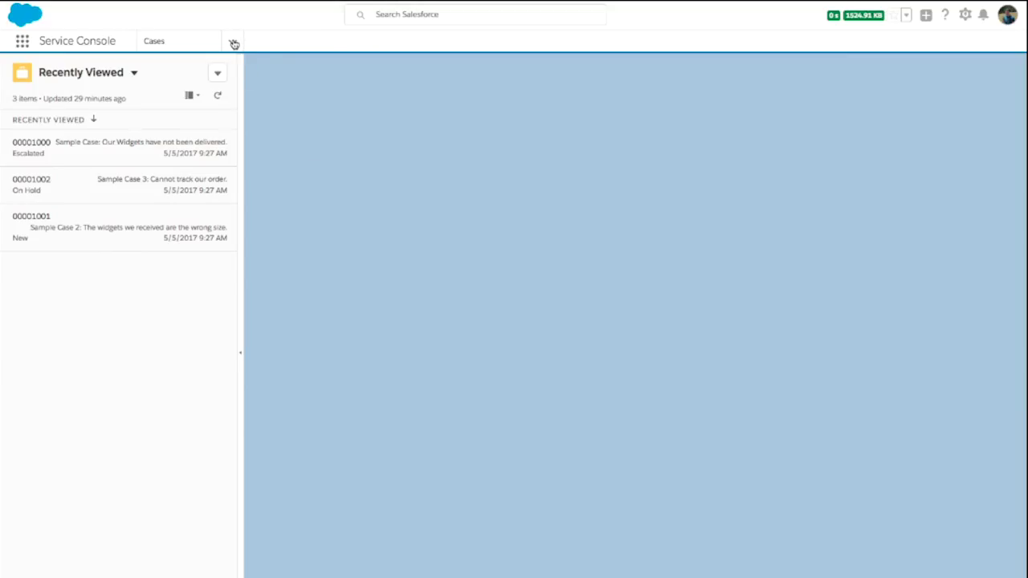
In Lightning, open API Demo VF from navigation and launch the Heroku Web Tab.
click(232, 42)
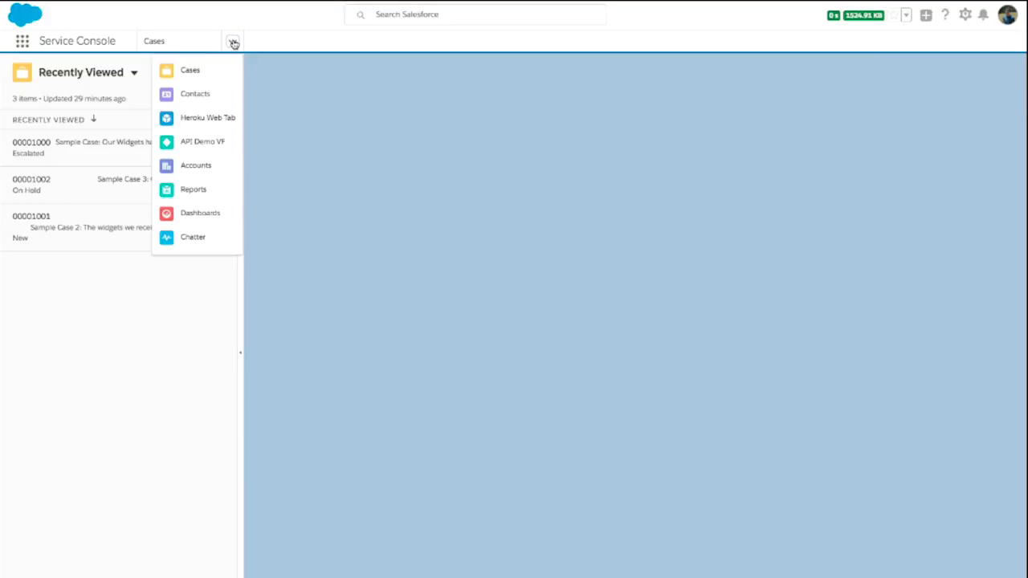
click(195, 141)
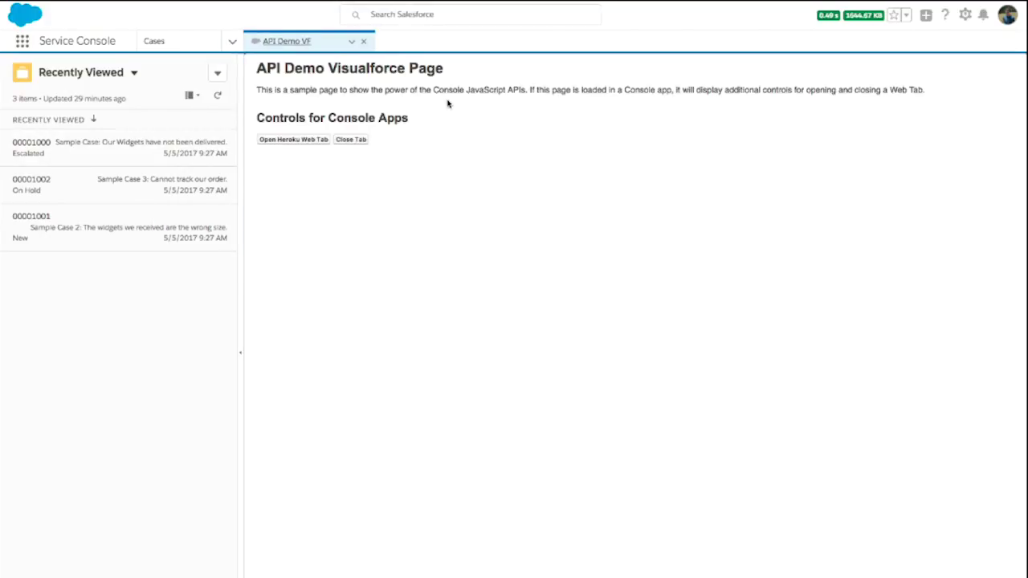
click(311, 141)
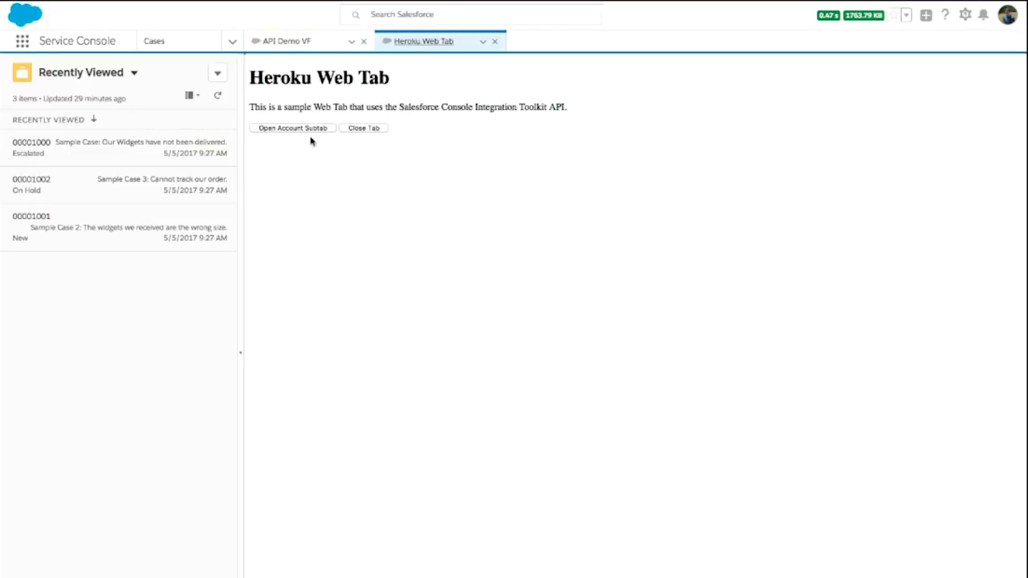
Open the Acme account subtab, then close the Heroku Web Tab and API Demo VF.
click(316, 129)
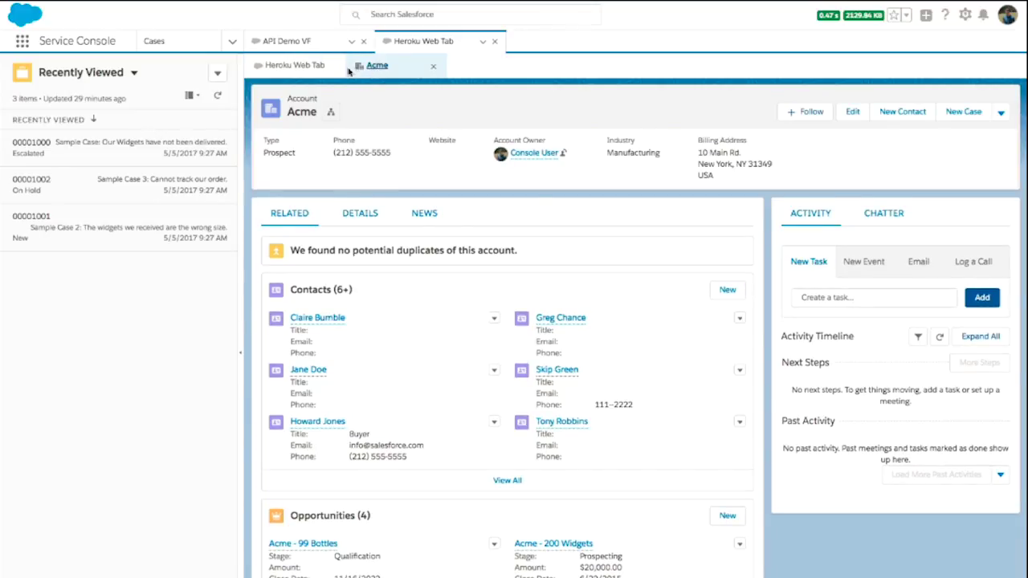
click(297, 69)
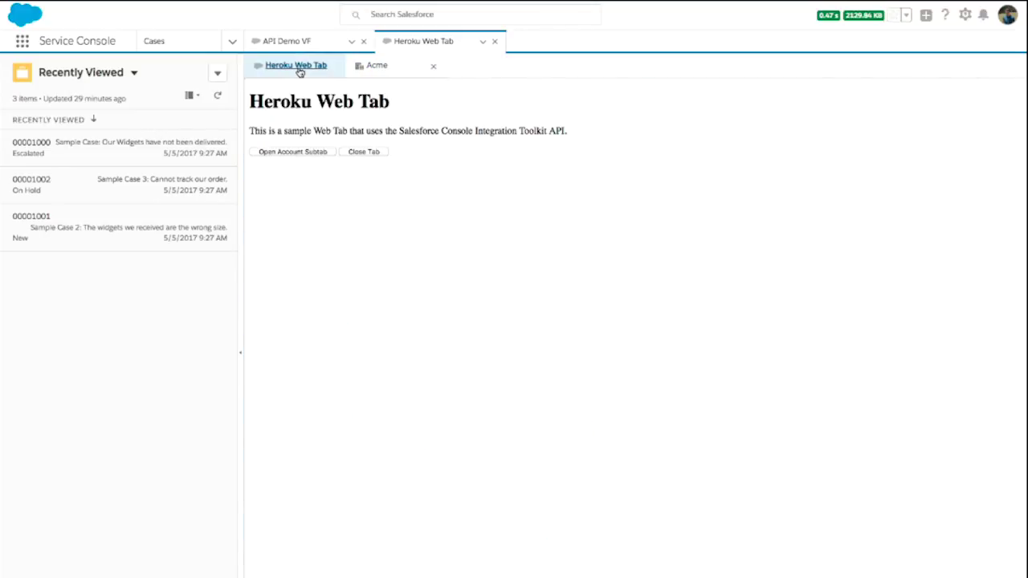
click(364, 153)
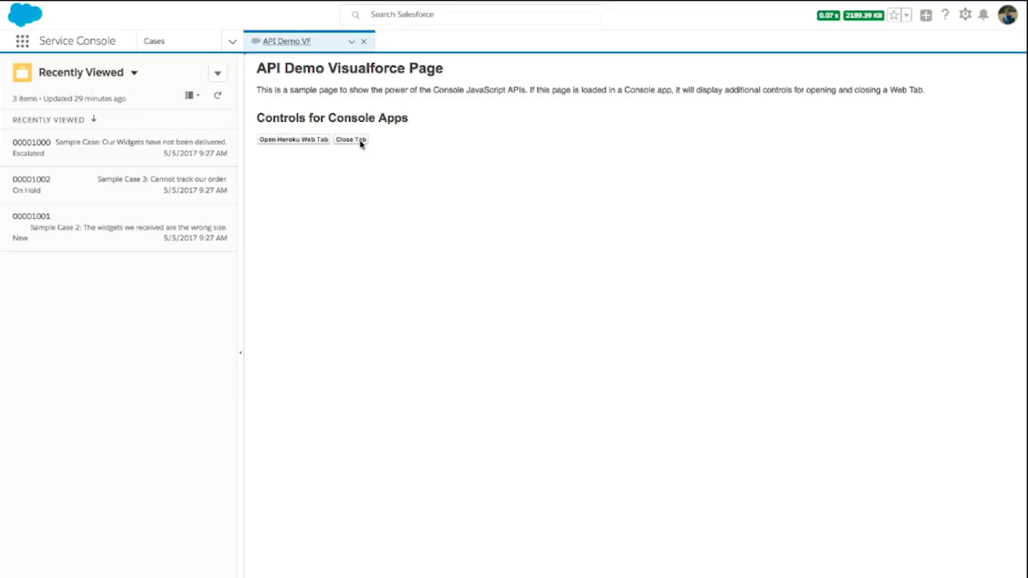
click(360, 141)
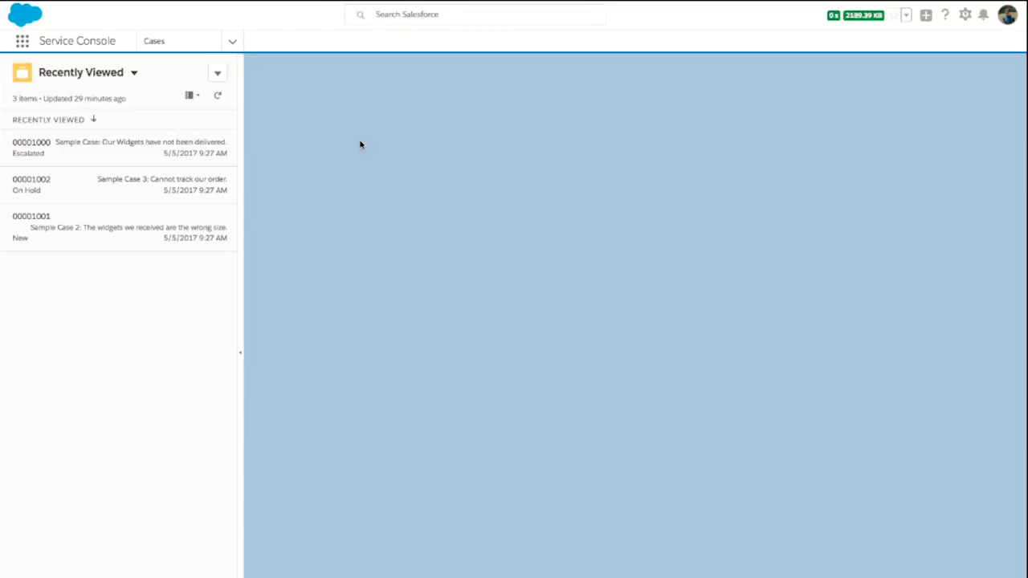